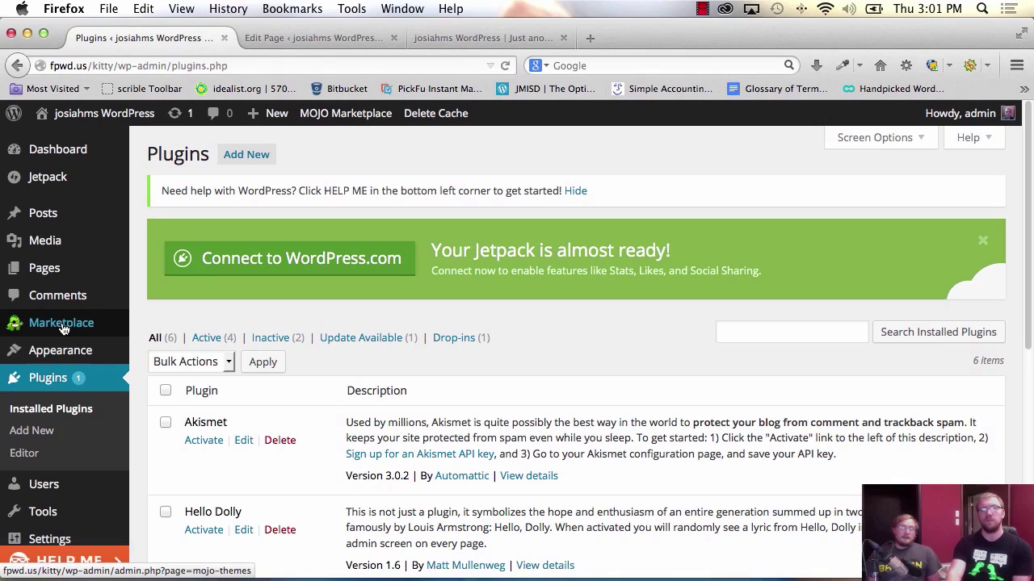
- Review the installed plugins and their available actions, from Akismet down to WP Super Cache
{"action": "scroll", "coordinate": [275, 312], "scroll_direction": "down", "scroll_amount": 5}
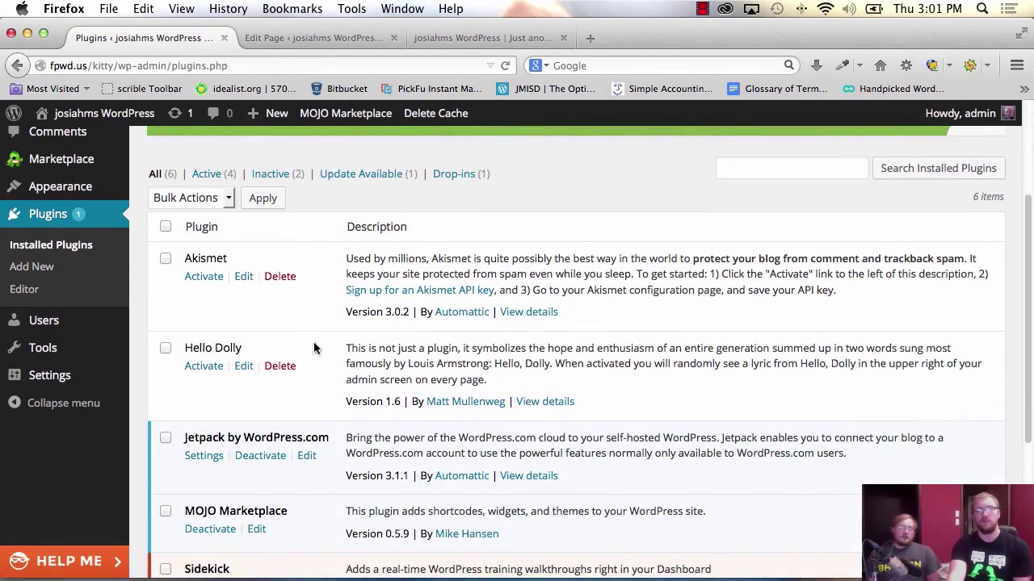
{"action": "scroll", "coordinate": [242, 286], "scroll_direction": "down", "scroll_amount": 1}
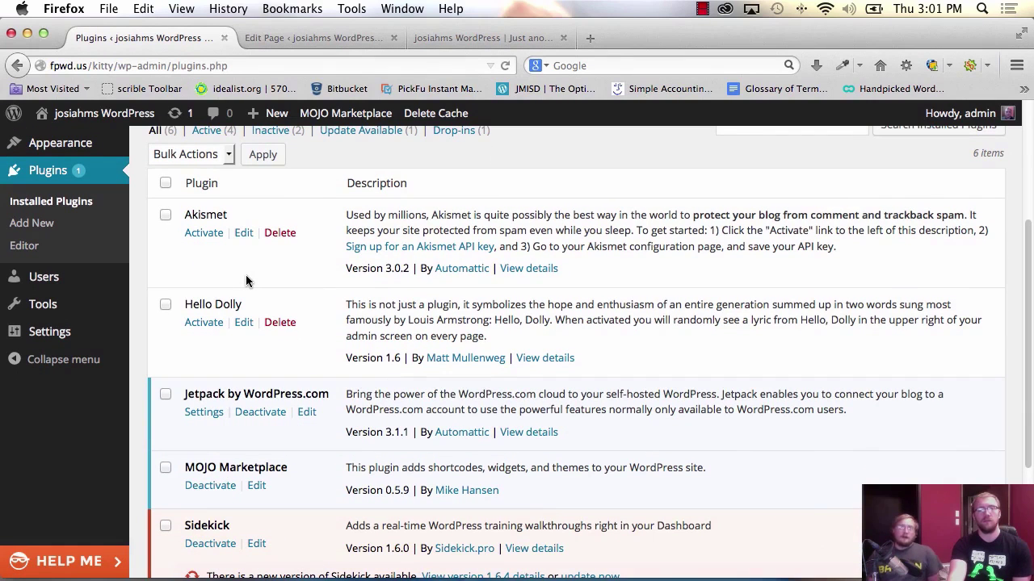
{"action": "scroll", "coordinate": [247, 280], "scroll_direction": "down", "scroll_amount": 4}
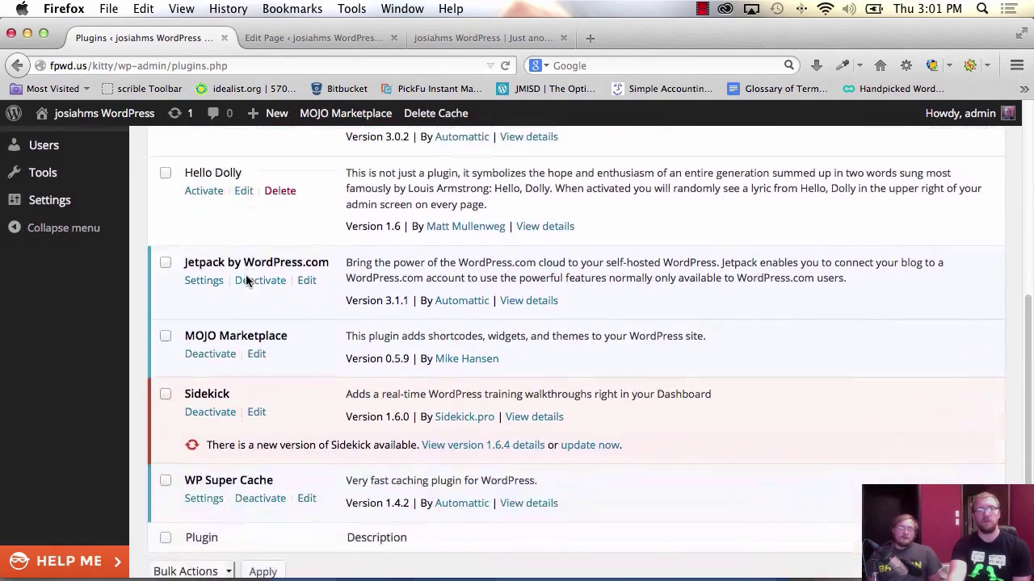
{"action": "scroll", "coordinate": [246, 280], "scroll_direction": "up", "scroll_amount": 7}
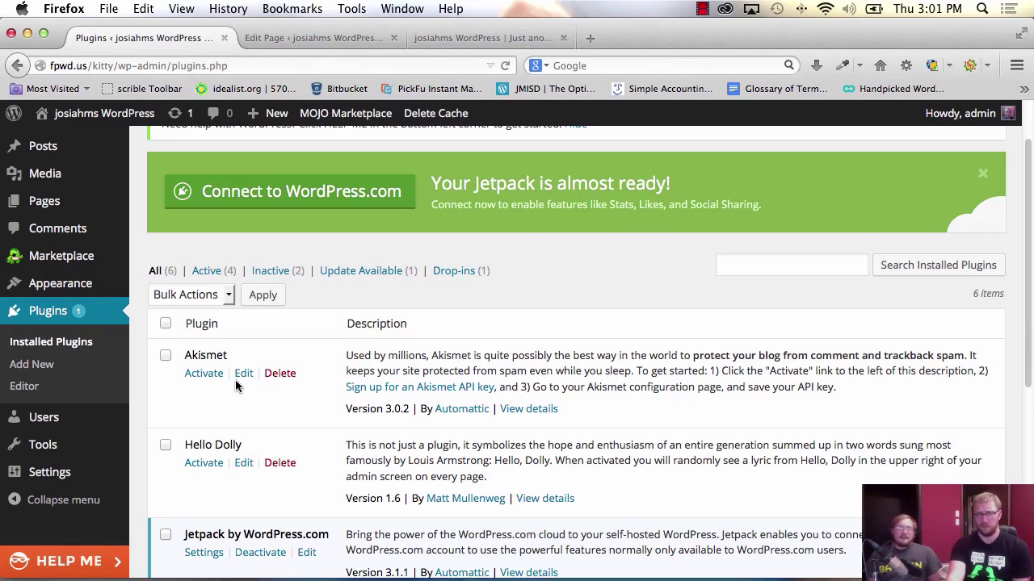
{"action": "scroll", "coordinate": [234, 380], "scroll_direction": "up", "scroll_amount": 3}
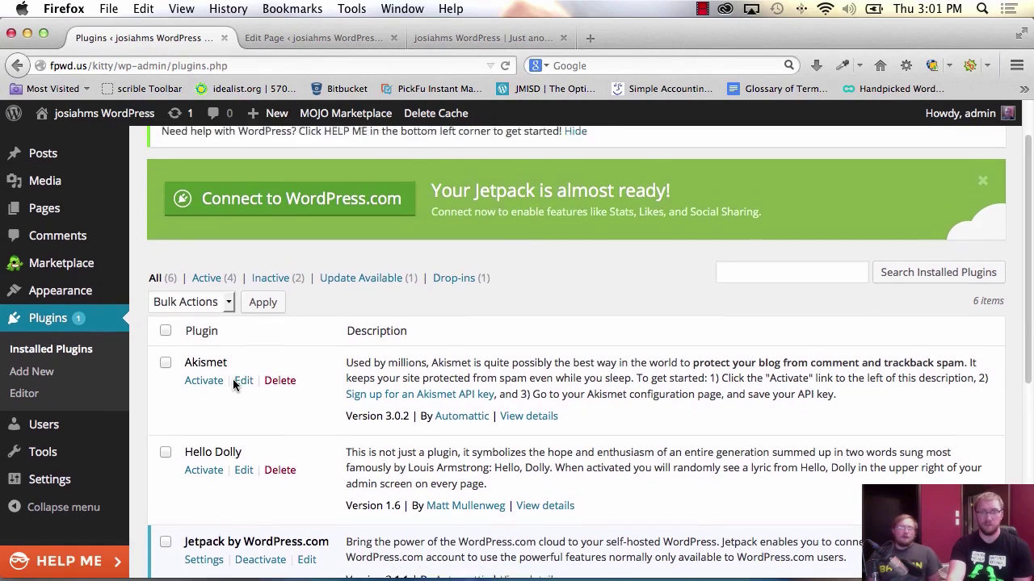
{"action": "left_click", "coordinate": [756, 330]}
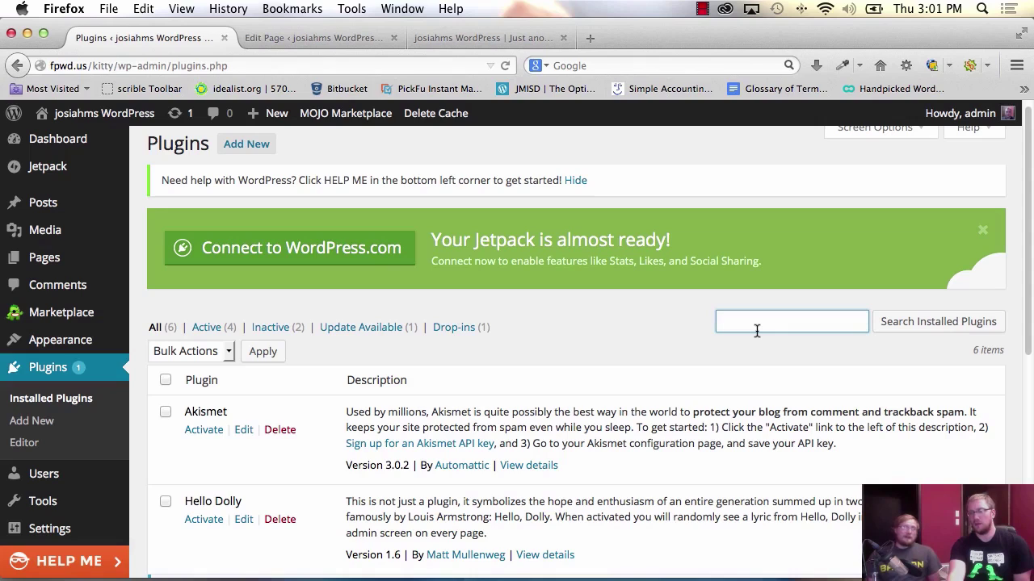
- Open the page for adding new plugins and look through the featured plugins and popular tags, including the Theme Check description
{"action": "left_click", "coordinate": [249, 144]}
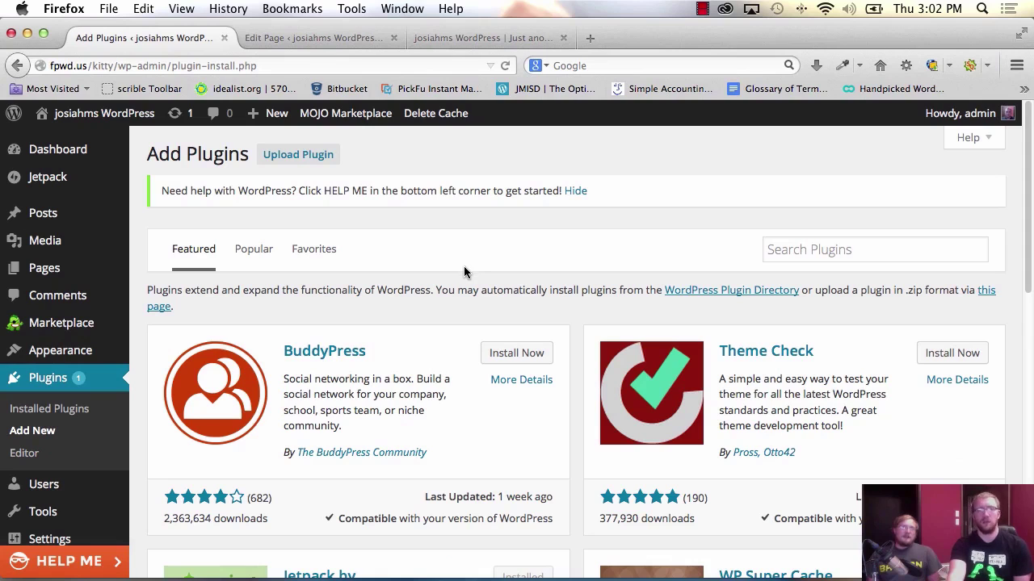
{"action": "scroll", "coordinate": [464, 272], "scroll_direction": "down", "scroll_amount": 4}
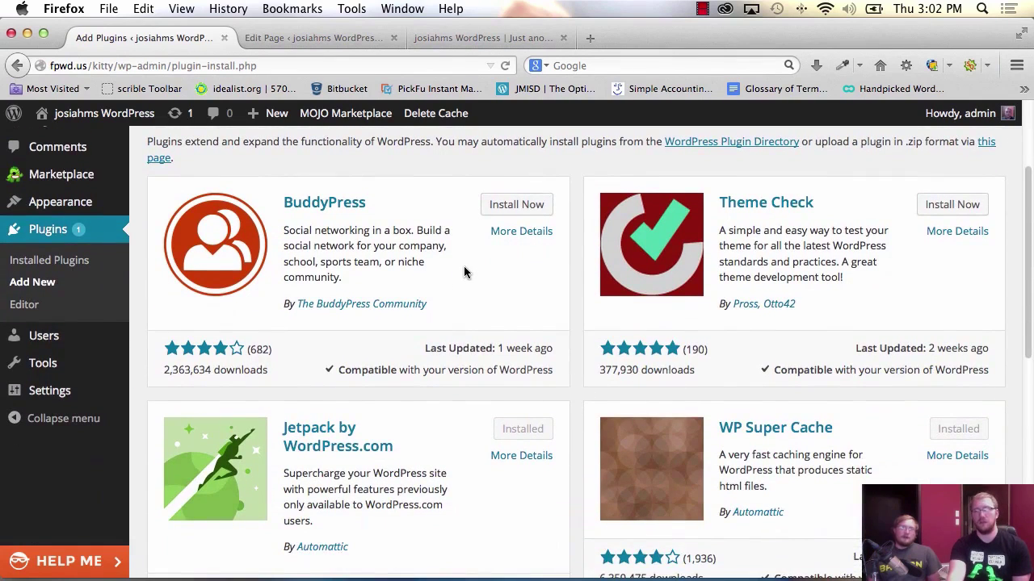
{"action": "scroll", "coordinate": [465, 272], "scroll_direction": "down", "scroll_amount": 1}
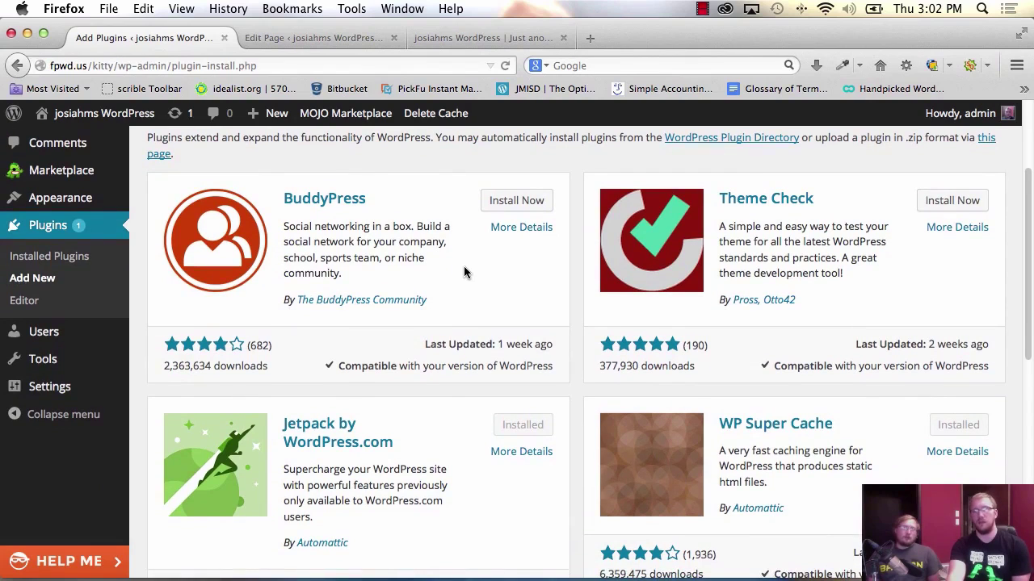
{"action": "triple_click", "coordinate": [808, 243]}
{"action": "left_click", "coordinate": [735, 234]}
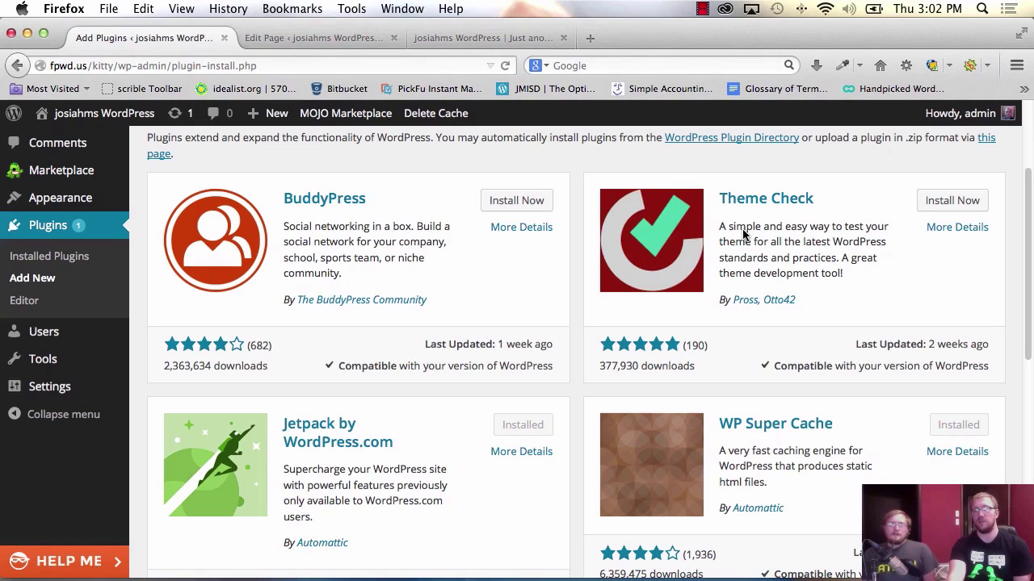
{"action": "triple_click", "coordinate": [752, 257]}
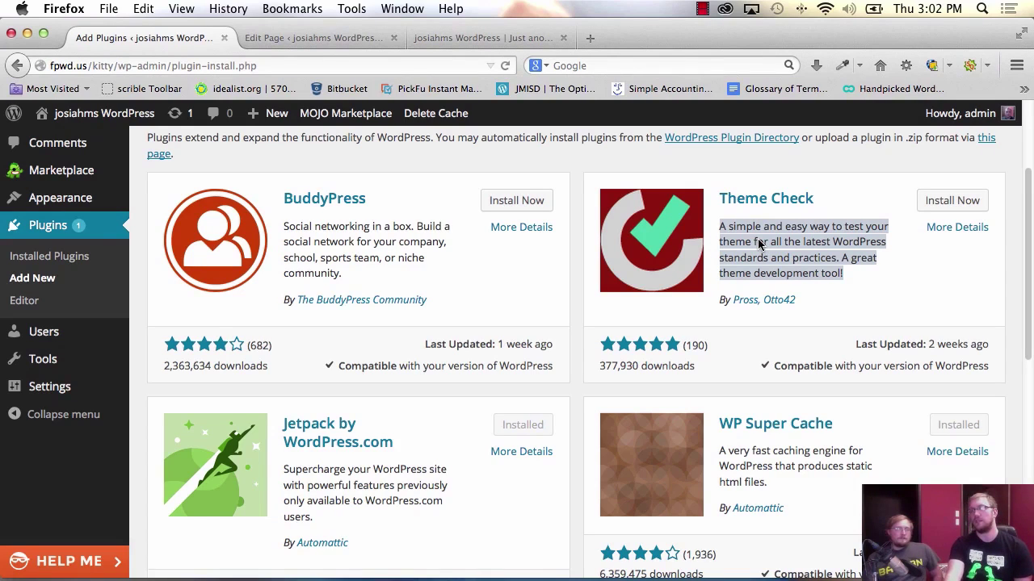
{"action": "left_click", "coordinate": [759, 245]}
{"action": "scroll", "coordinate": [761, 250], "scroll_direction": "down", "scroll_amount": 5}
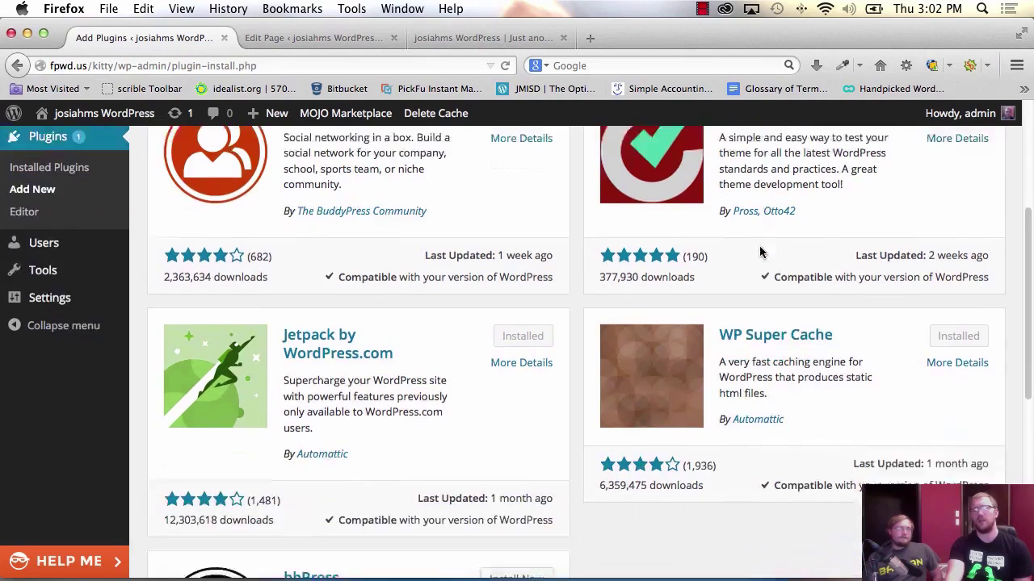
{"action": "scroll", "coordinate": [759, 253], "scroll_direction": "down", "scroll_amount": 2}
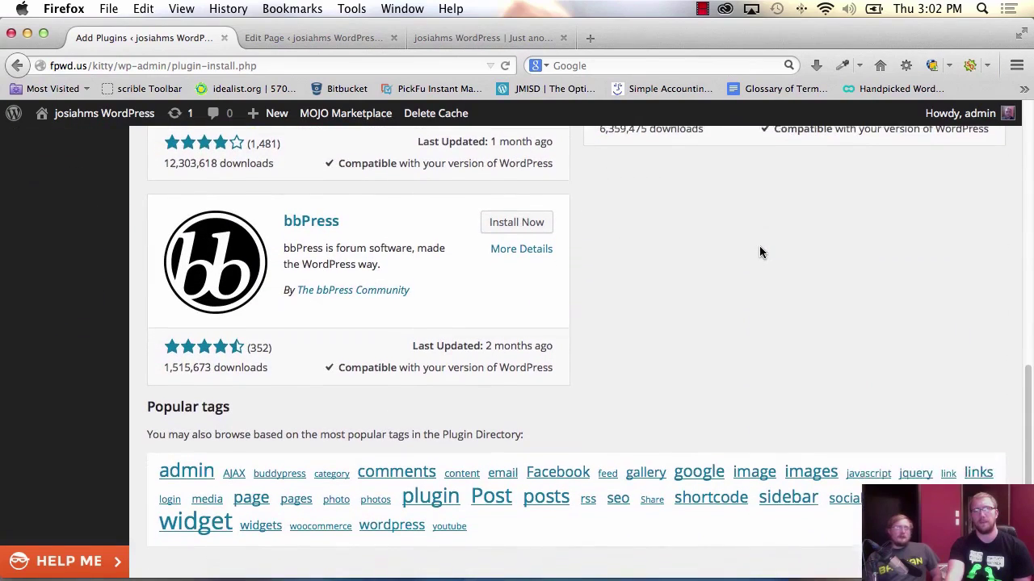
{"action": "scroll", "coordinate": [759, 253], "scroll_direction": "up", "scroll_amount": 5}
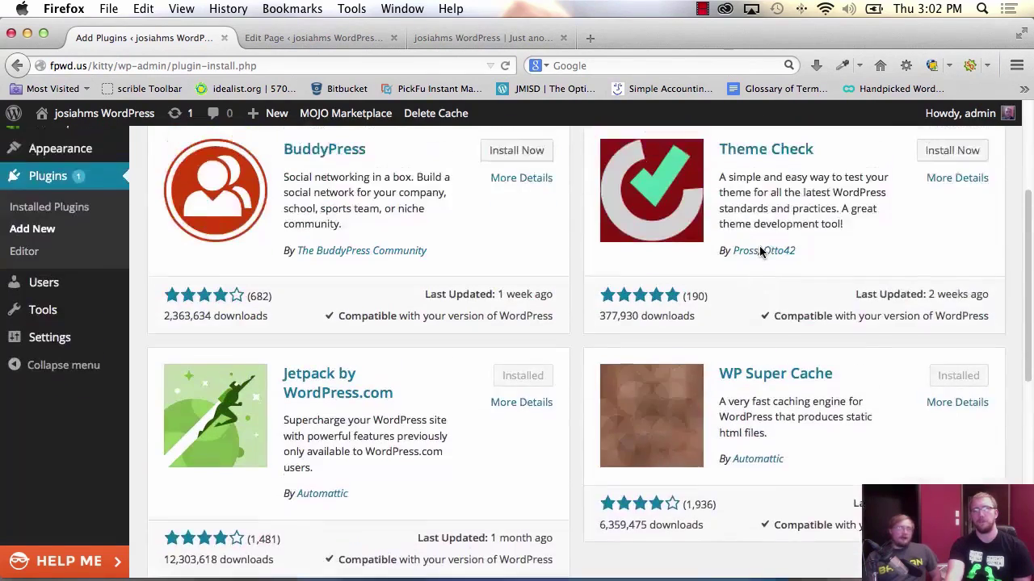
{"action": "scroll", "coordinate": [761, 252], "scroll_direction": "up", "scroll_amount": 3}
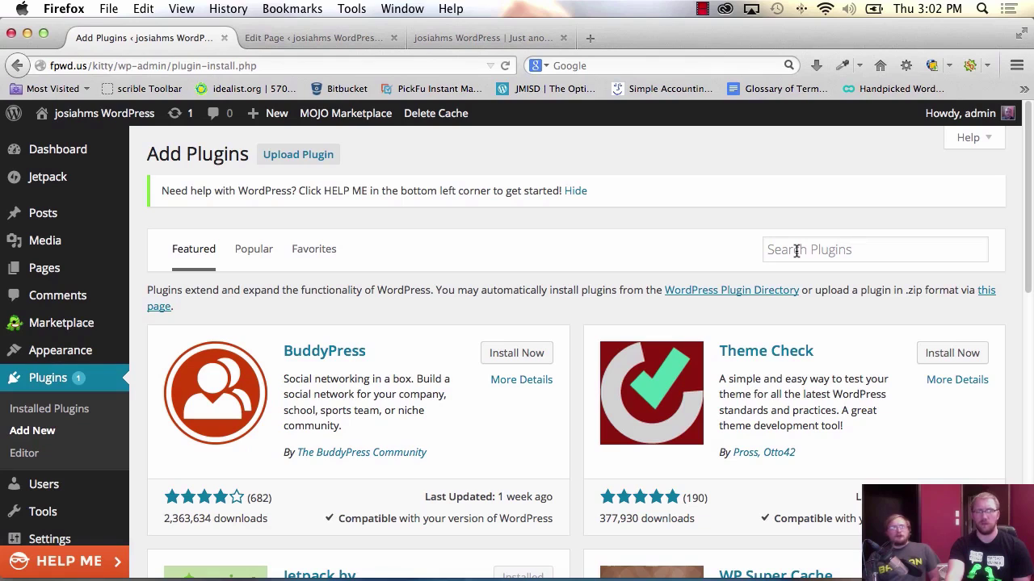
- Show the popular plugins, and search the plugin directory for "carousel"
{"action": "left_click", "coordinate": [252, 250]}
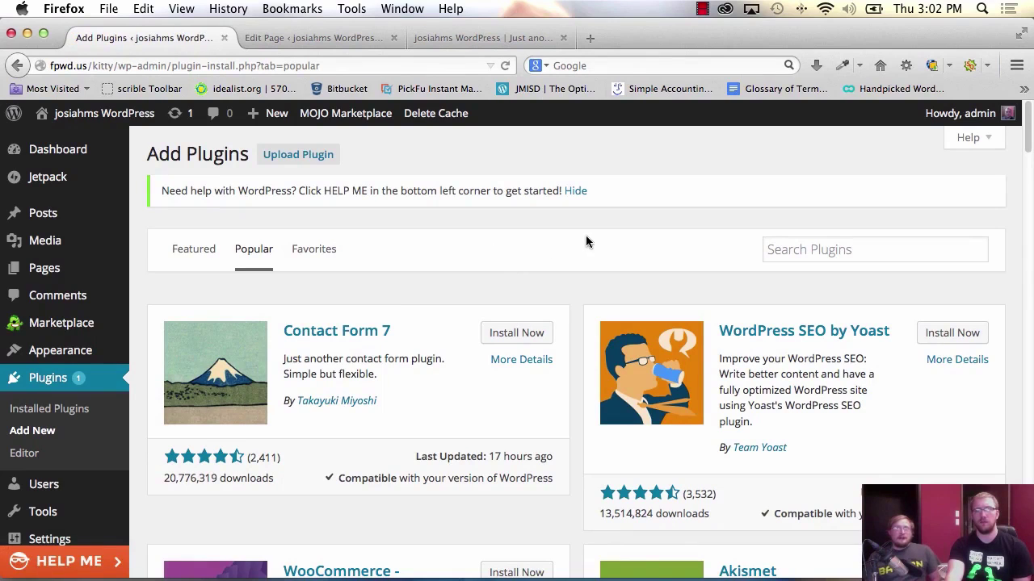
{"action": "scroll", "coordinate": [591, 237], "scroll_direction": "down", "scroll_amount": 2}
{"action": "left_click", "coordinate": [830, 193]}
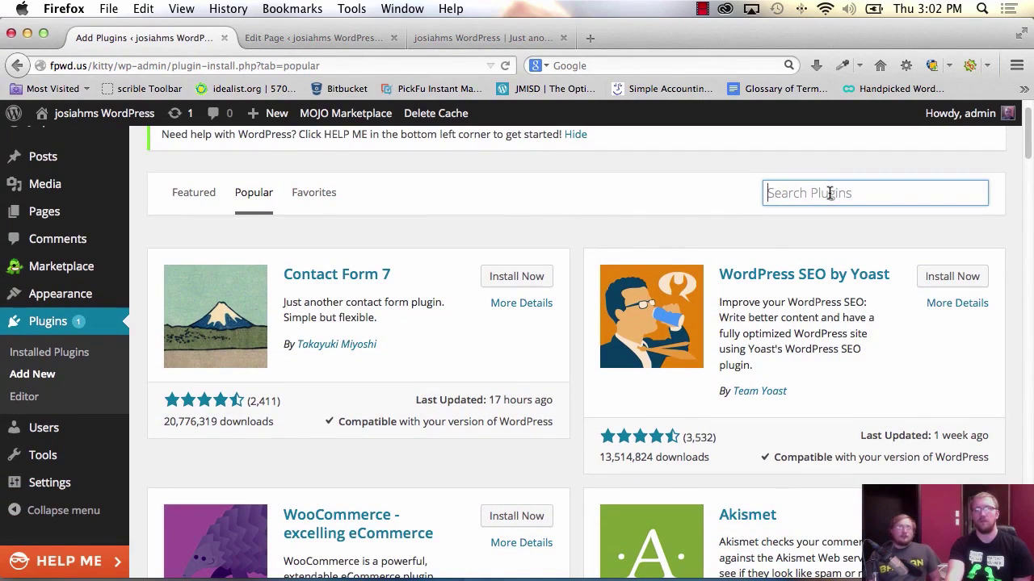
{"action": "type", "text": "carousel"}
{"action": "key", "text": "Return"}
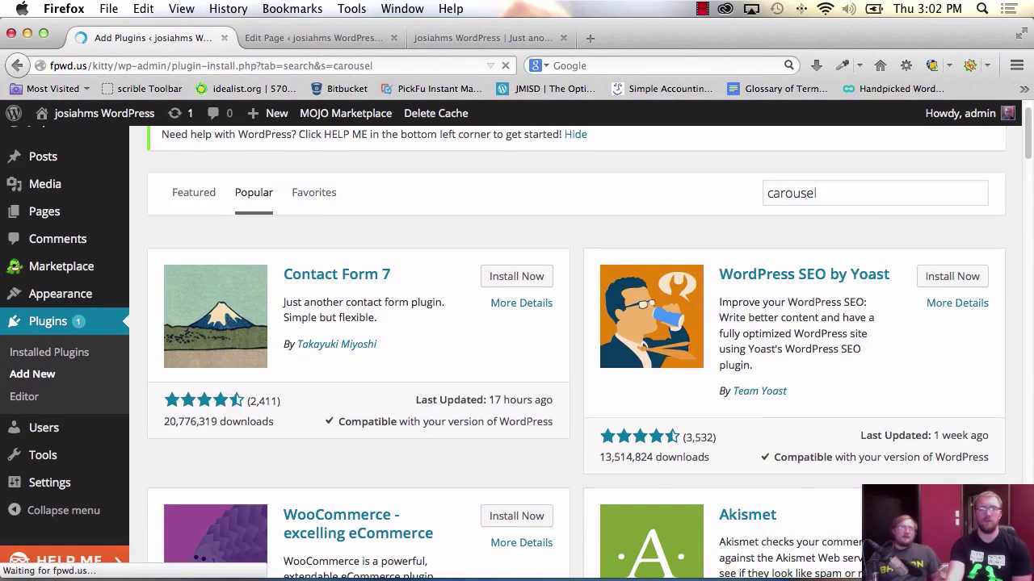
- Examine the carousel search results, comparing the plugins' descriptions, ratings, downloads, update dates and compatibility, and return to CPT Bootstrap Carousel
{"action": "scroll", "coordinate": [553, 250], "scroll_direction": "down", "scroll_amount": 2}
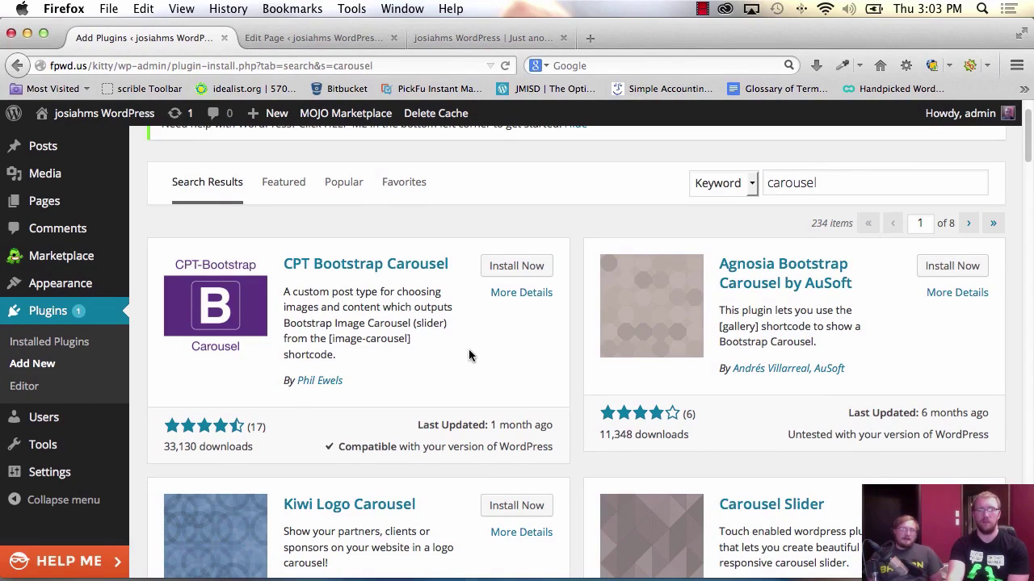
{"action": "scroll", "coordinate": [468, 355], "scroll_direction": "down", "scroll_amount": 2}
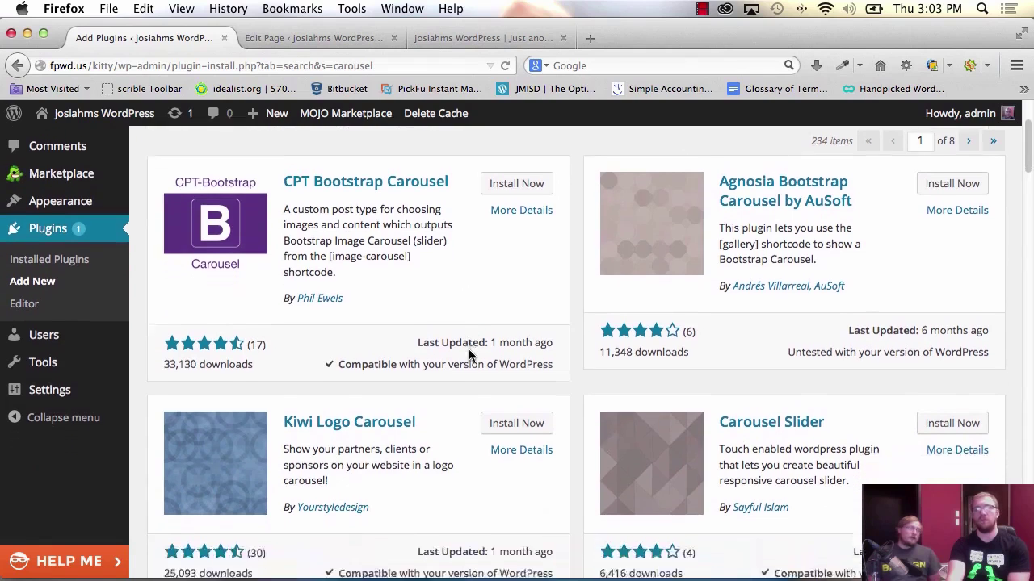
{"action": "scroll", "coordinate": [469, 355], "scroll_direction": "down", "scroll_amount": 2}
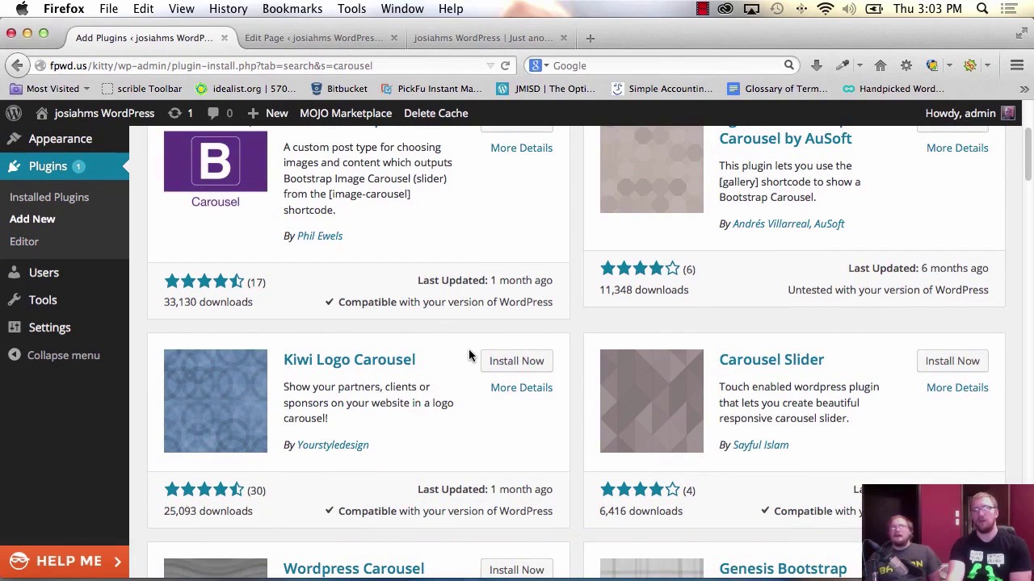
{"action": "scroll", "coordinate": [468, 357], "scroll_direction": "down", "scroll_amount": 2}
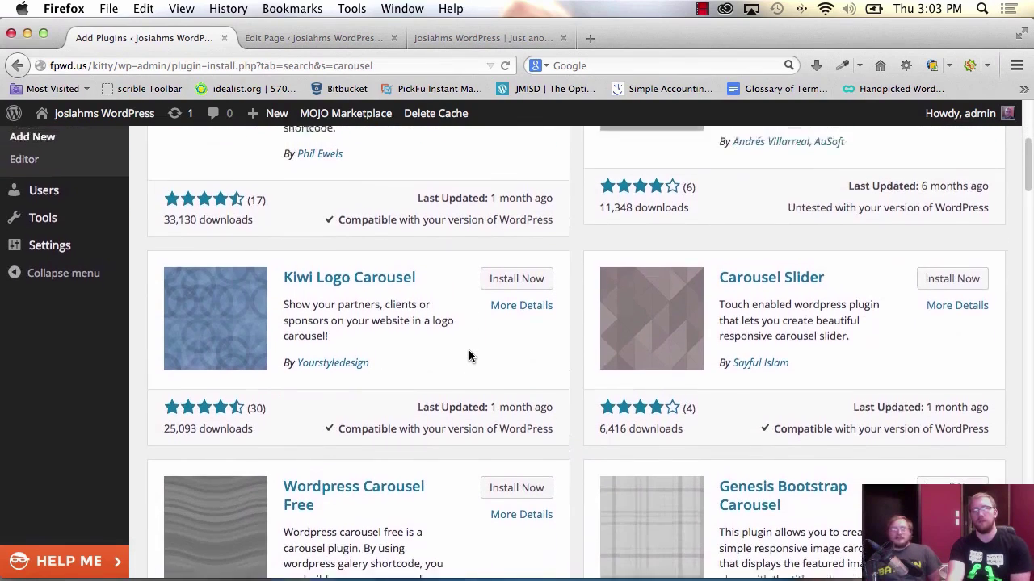
{"action": "scroll", "coordinate": [468, 357], "scroll_direction": "up", "scroll_amount": 2}
{"action": "scroll", "coordinate": [468, 357], "scroll_direction": "up", "scroll_amount": 4}
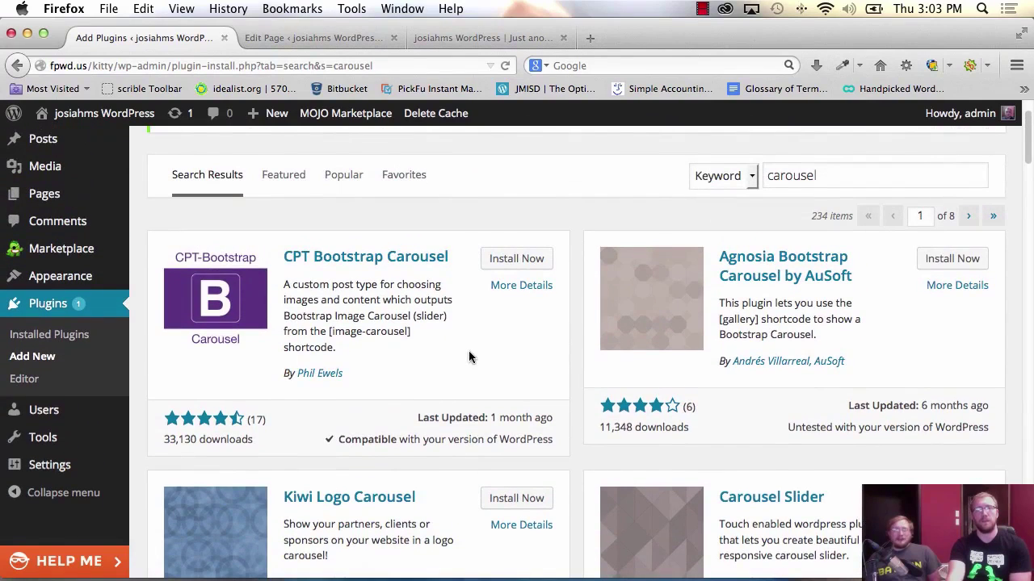
{"action": "scroll", "coordinate": [524, 357], "scroll_direction": "up", "scroll_amount": 1}
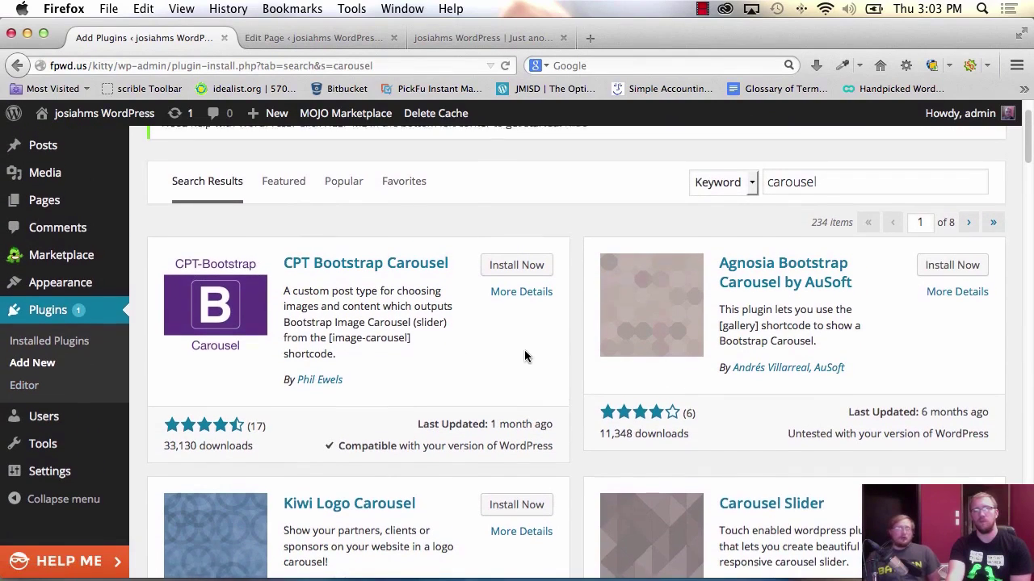
{"action": "scroll", "coordinate": [524, 357], "scroll_direction": "up", "scroll_amount": 1}
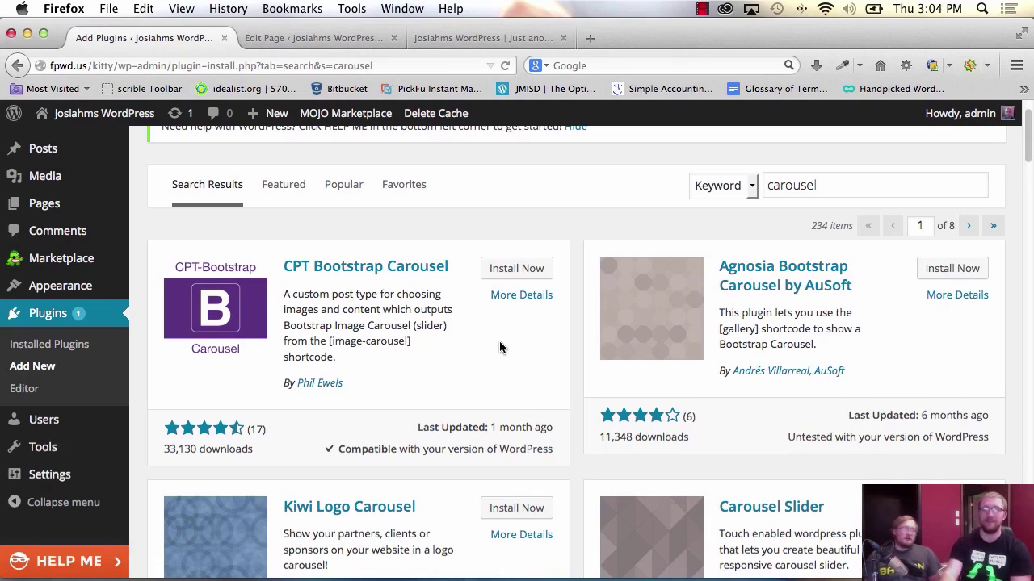
{"action": "scroll", "coordinate": [497, 348], "scroll_direction": "up", "scroll_amount": 2}
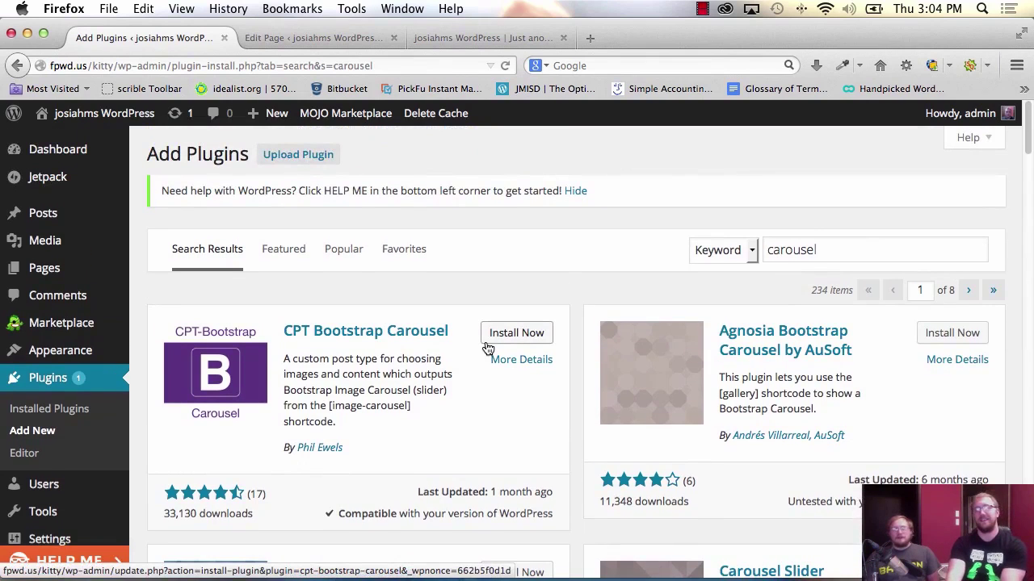